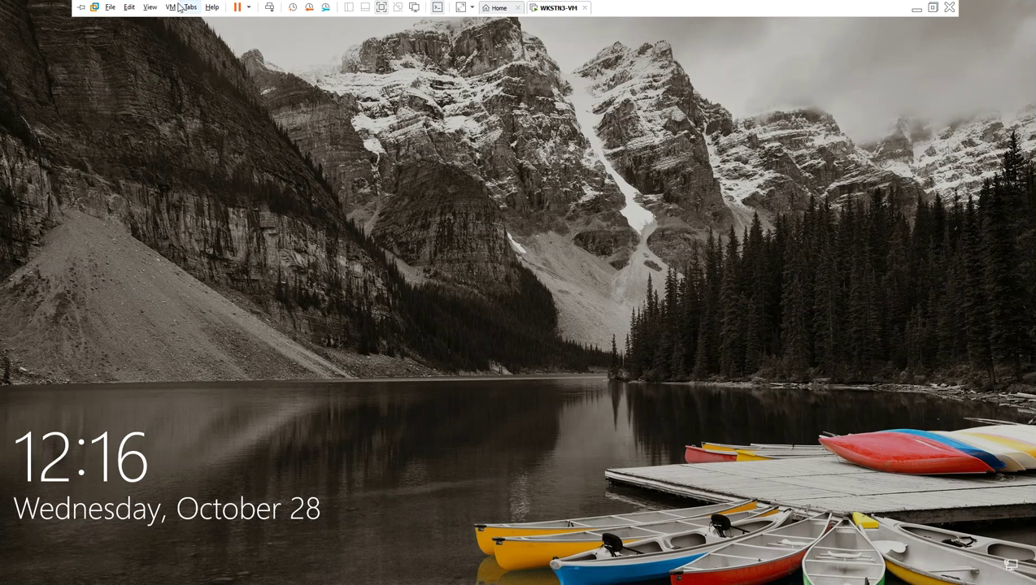
Step: Send Ctrl+Alt+Del to the virtual machine and sign in through the LDAP Password Only chain with the account password
click(171, 8)
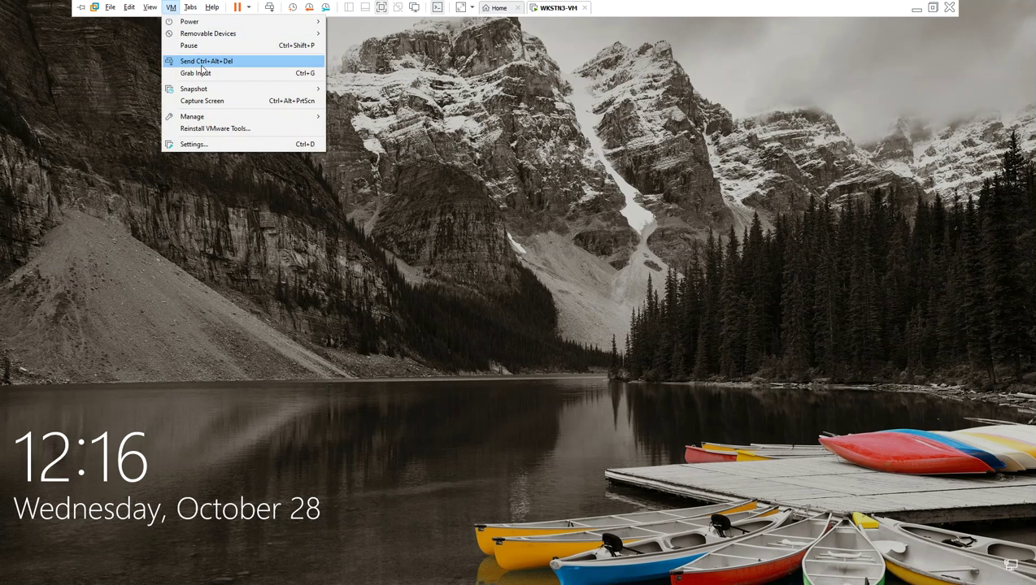
click(197, 63)
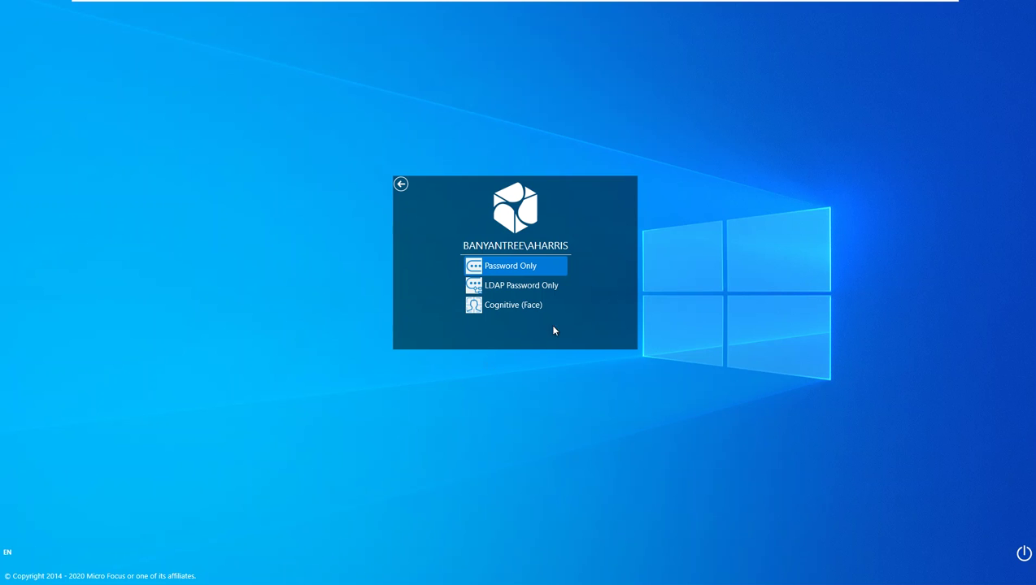
click(479, 293)
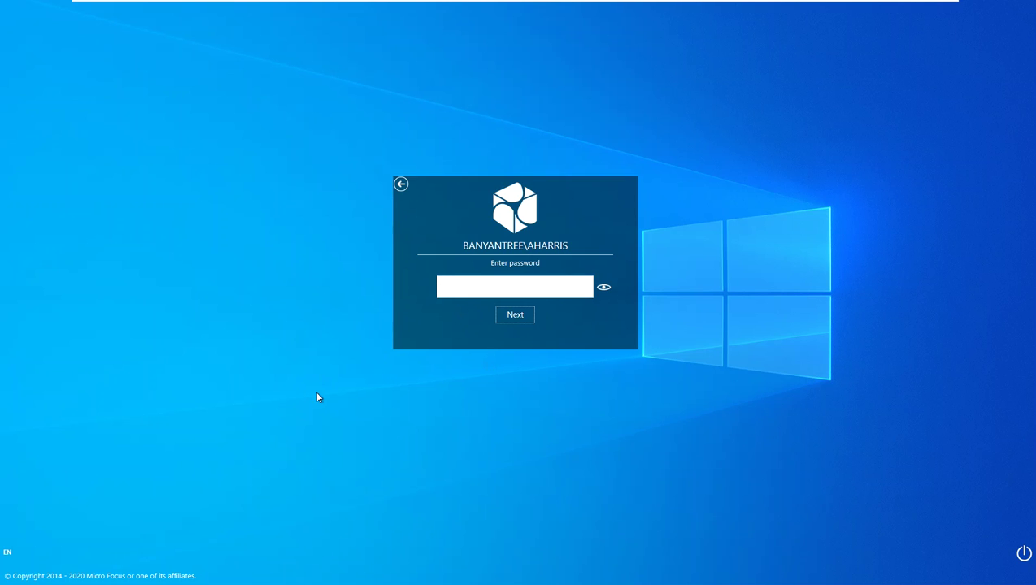
text(••)
click(527, 317)
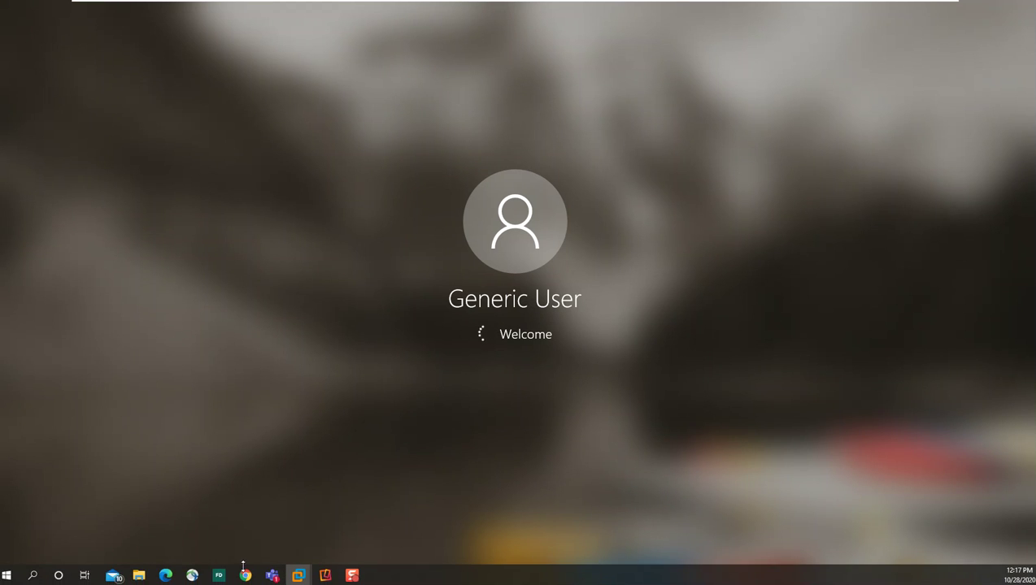
Step: Switch to the NetIQ administration console in Chrome and view the Windows logon event's chain settings
click(245, 576)
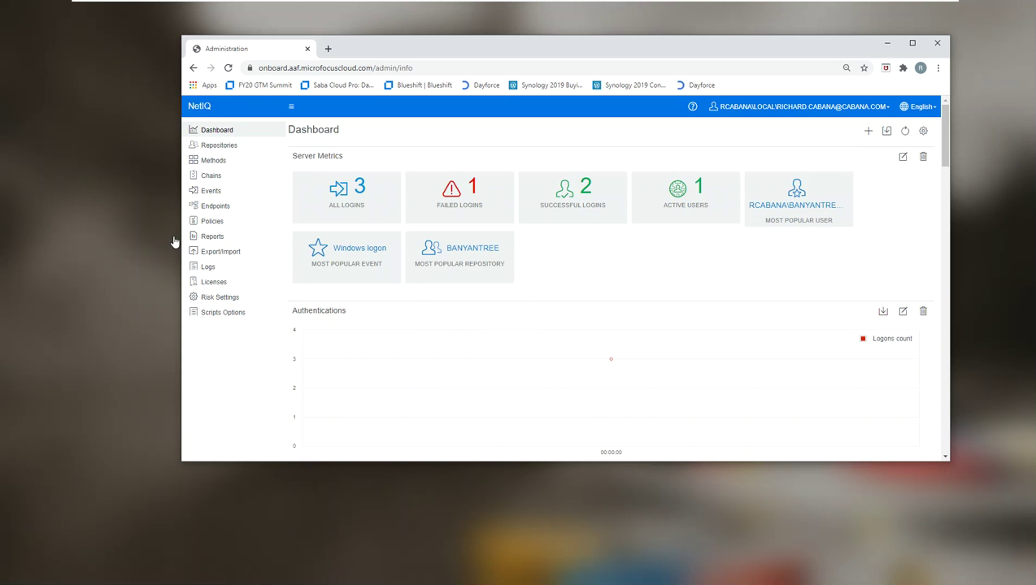
click(209, 191)
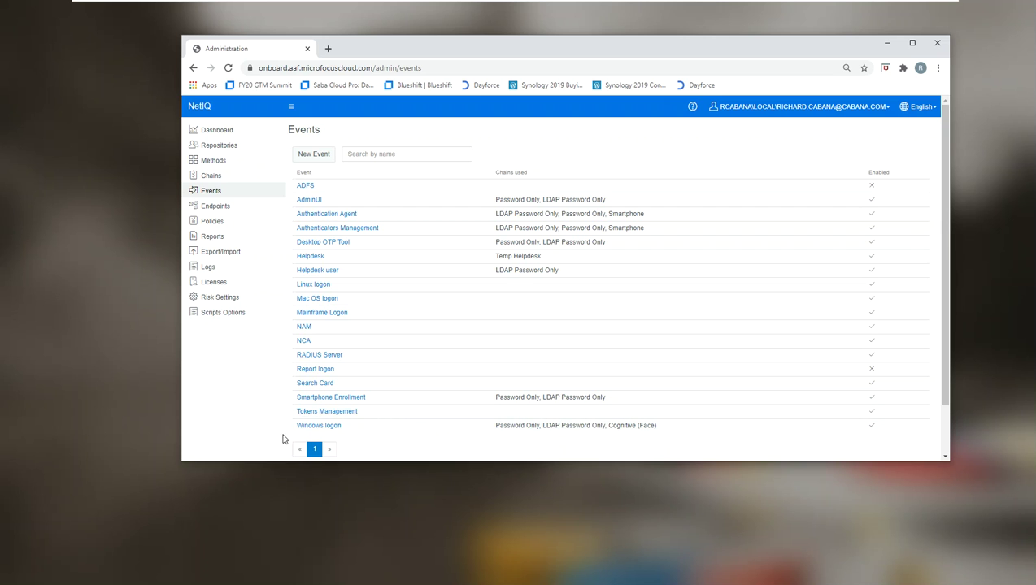
click(319, 425)
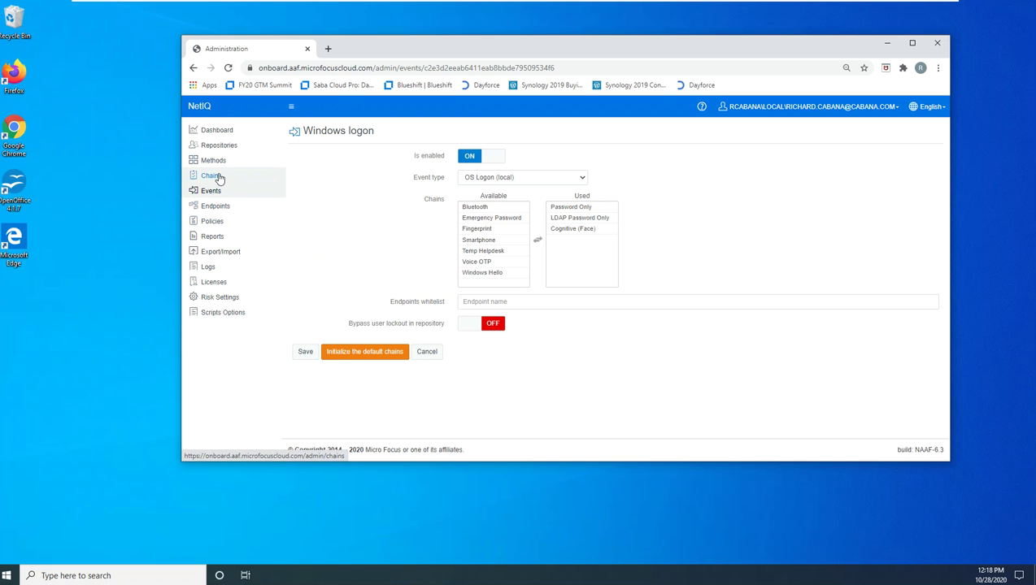
Step: Create a new authentication chain named "External user access"
click(216, 178)
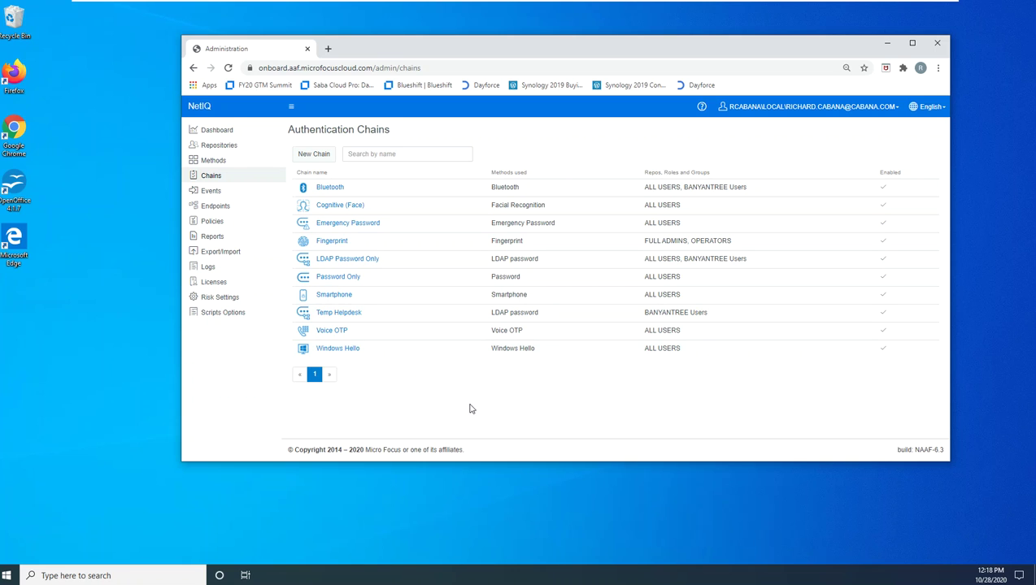
click(318, 156)
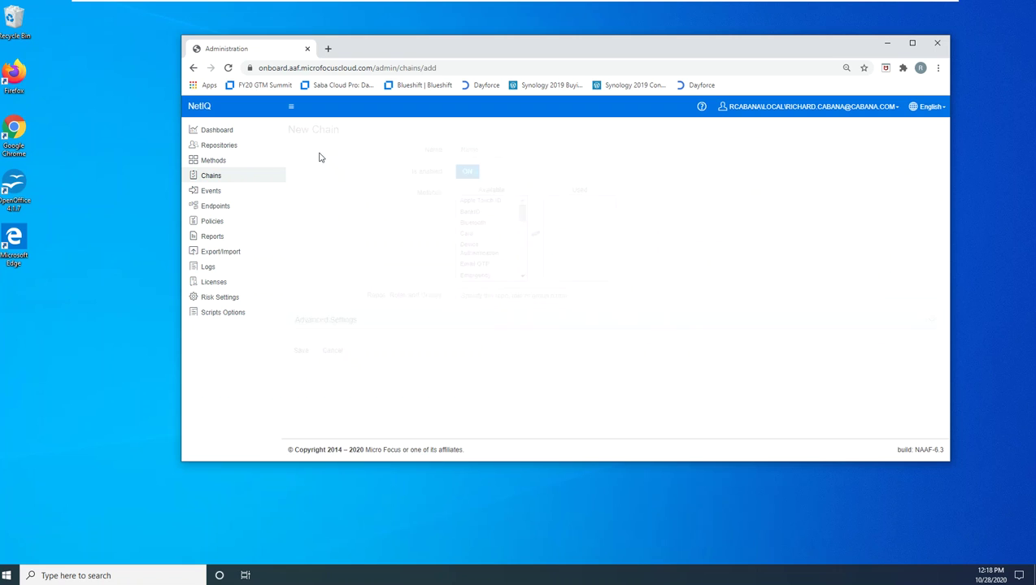
click(597, 149)
text(External use)
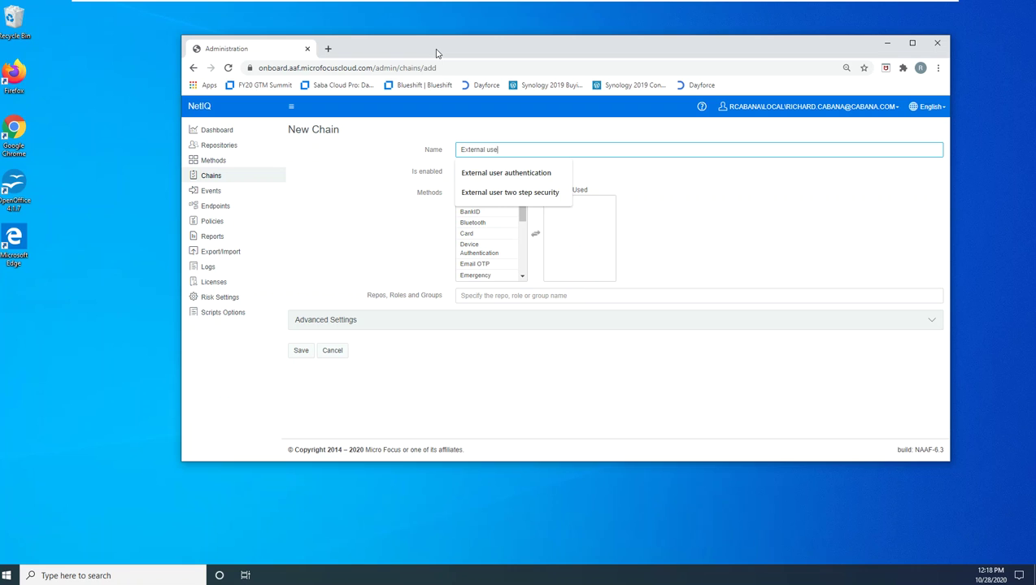
text(r access)
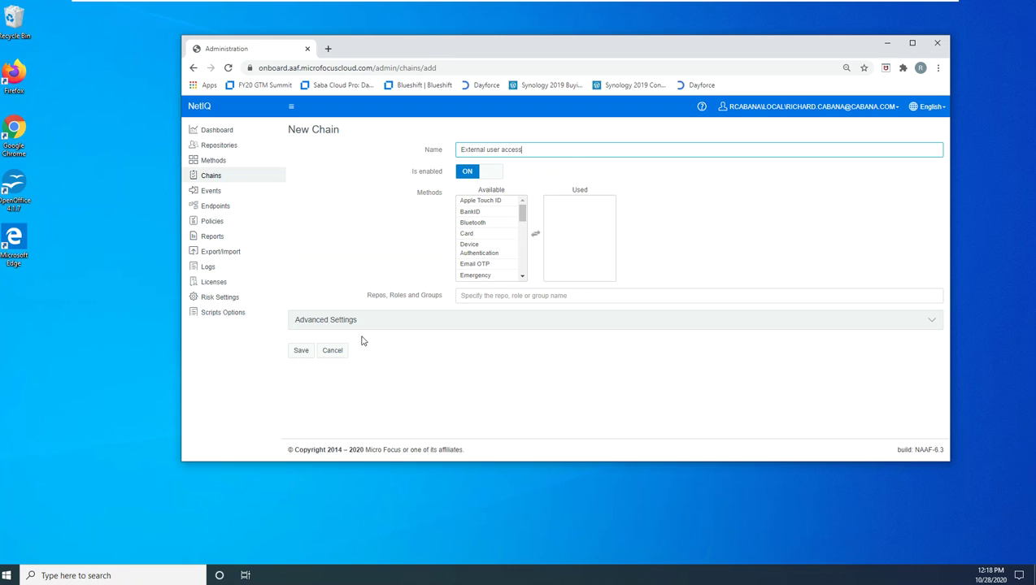
Step: Add the Smartphone and LDAP password methods, in that order, to the new chain's used methods
click(523, 252)
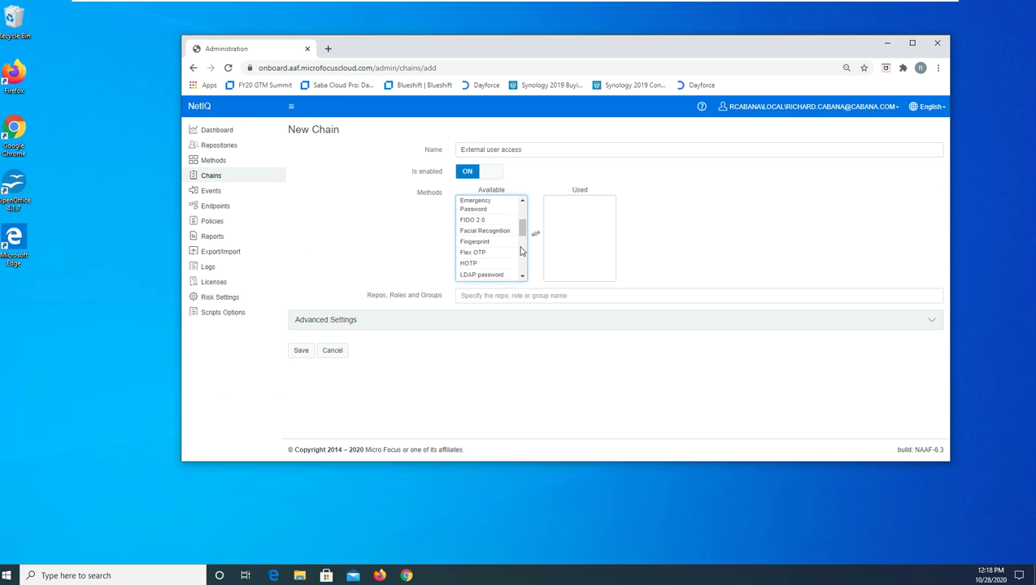
click(525, 256)
click(526, 256)
click(457, 213)
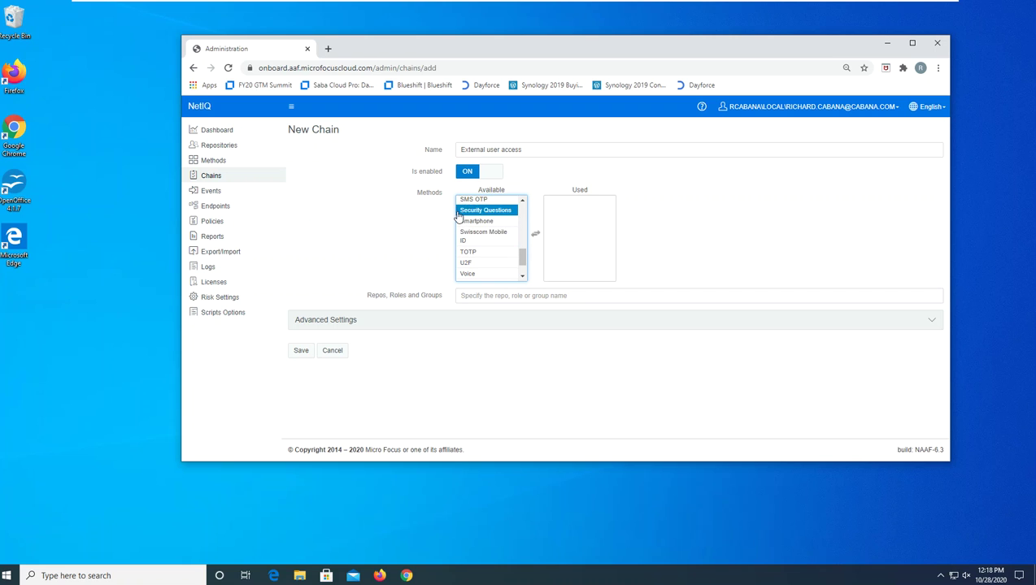
click(469, 223)
double_click(470, 226)
scroll(526, 211, up, 10)
click(488, 205)
click(479, 242)
double_click(484, 274)
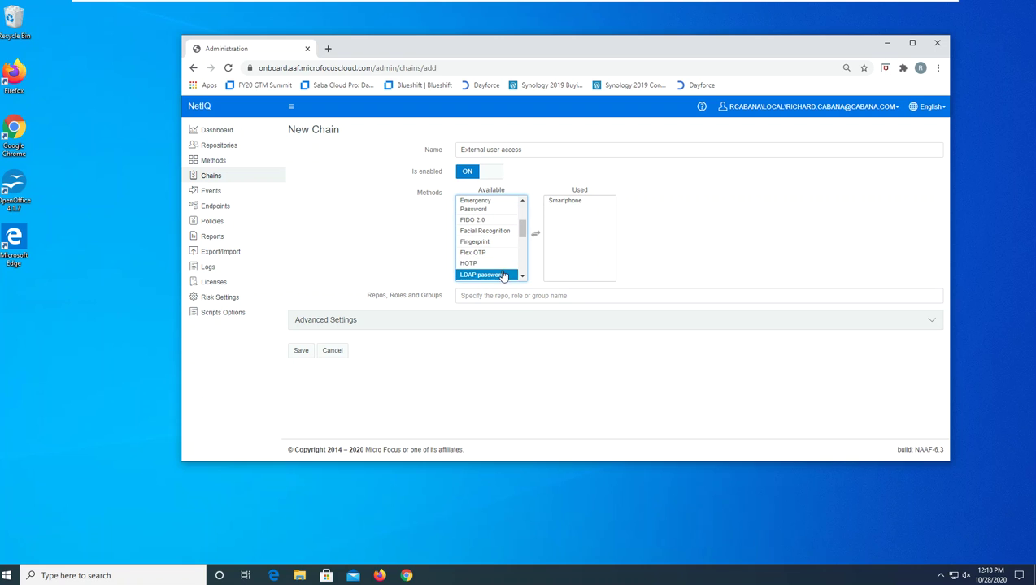
click(301, 351)
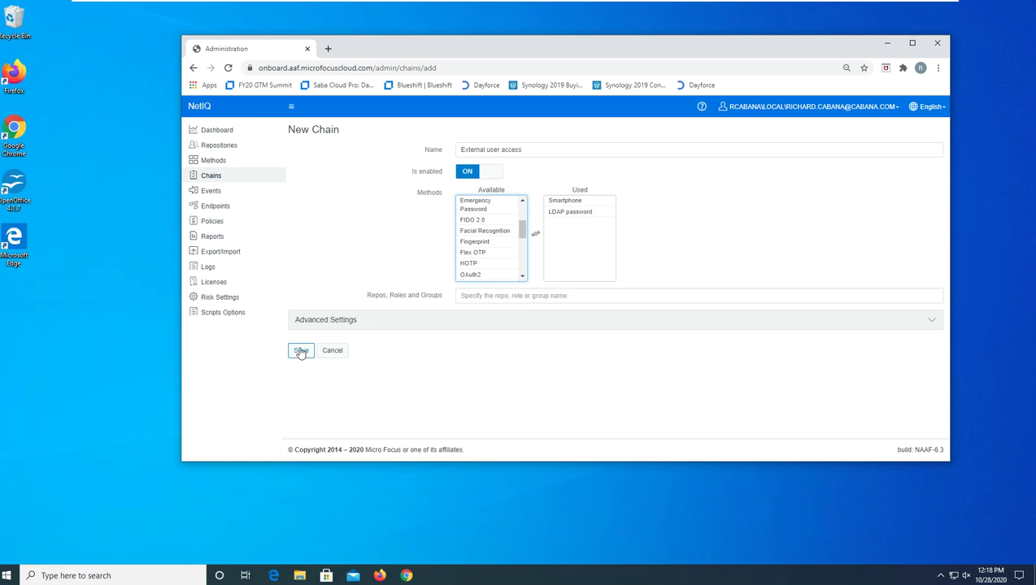
Step: Assign the ALL USERS role to the External user access chain and save the chain
click(465, 298)
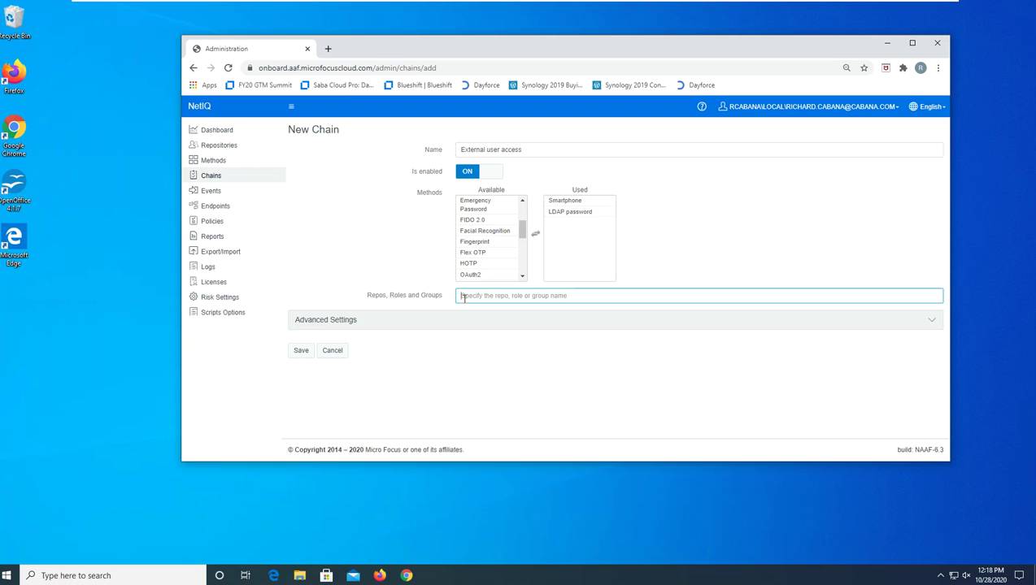
text(all USERS)
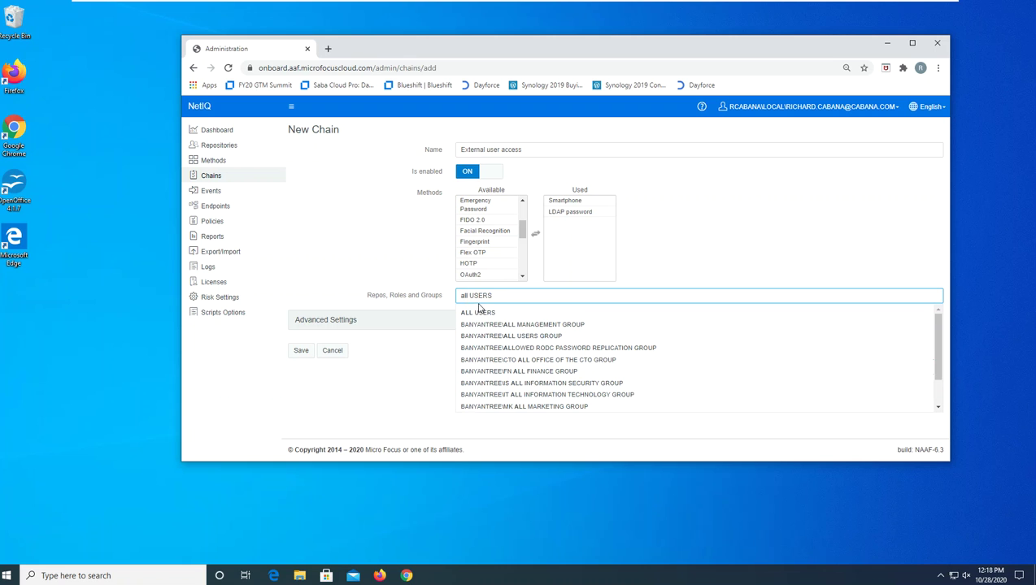
click(477, 312)
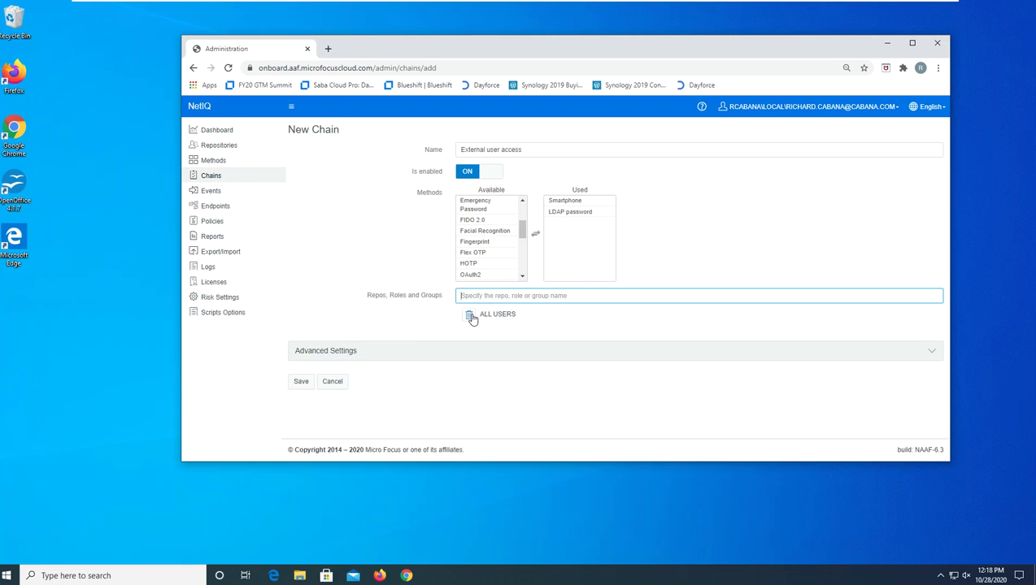
click(294, 386)
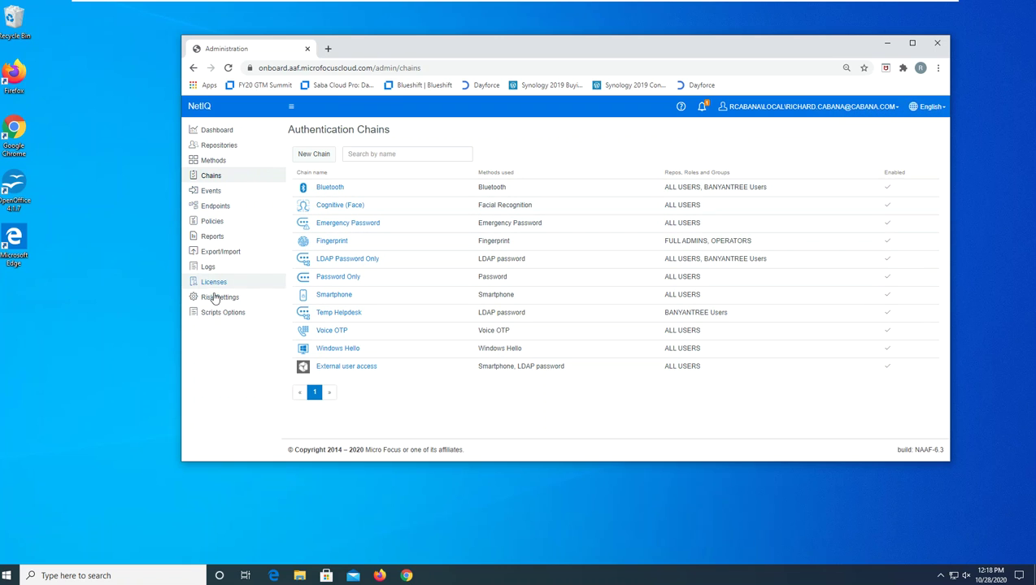
Step: Remove the Cognitive (Face), LDAP Password Only and Password Only chains from the Windows logon event
click(211, 193)
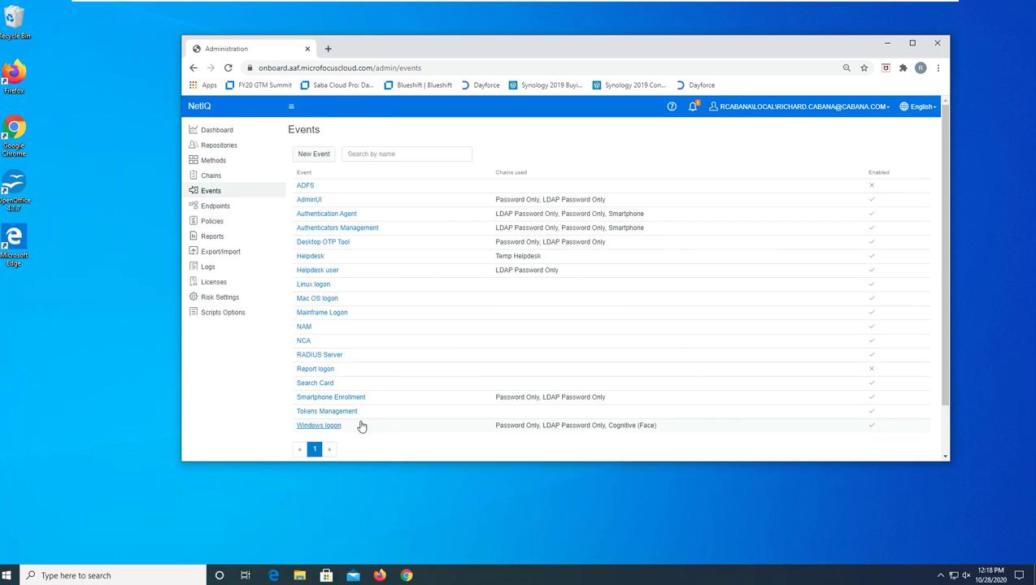
click(329, 429)
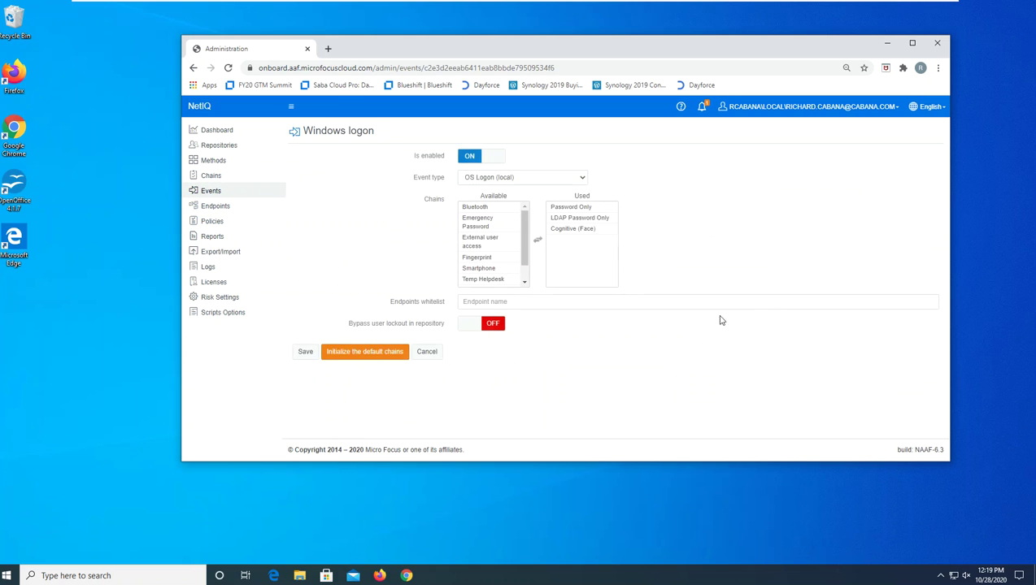
click(570, 230)
double_click(569, 230)
click(570, 220)
double_click(570, 220)
click(570, 210)
double_click(570, 213)
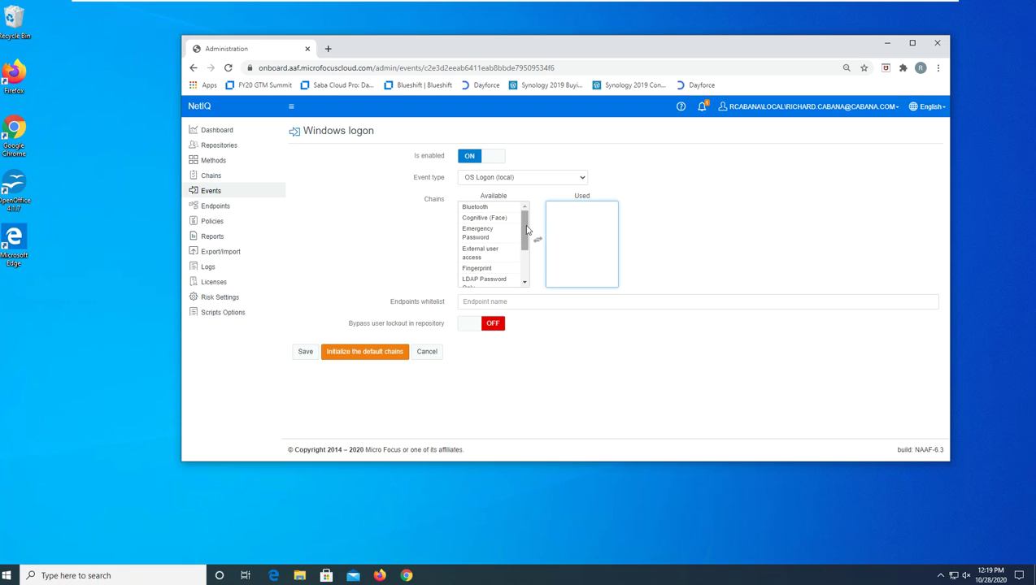
Step: Add the External user access chain to the Windows logon event's used chains and save the event
click(463, 254)
double_click(463, 256)
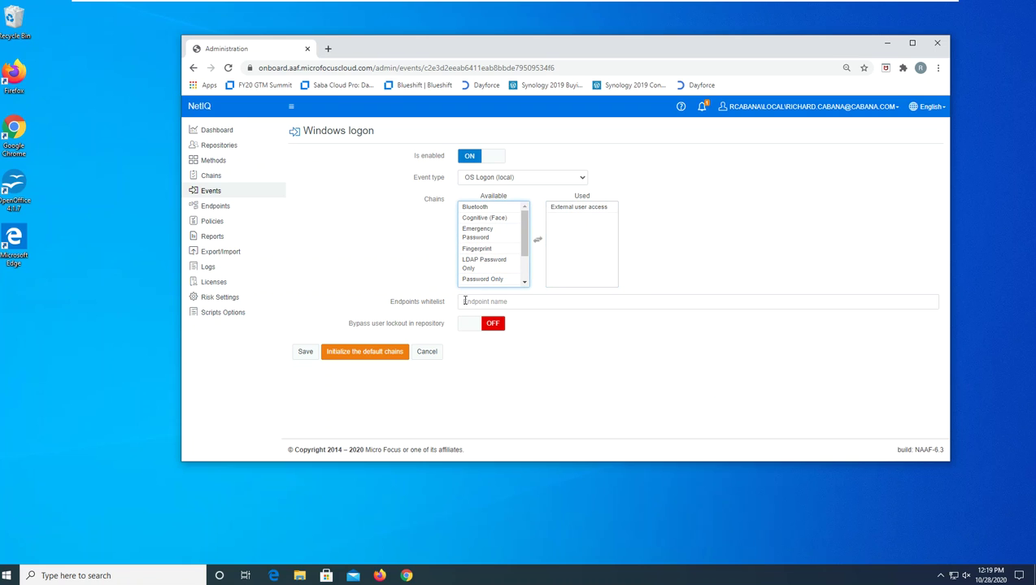
click(304, 353)
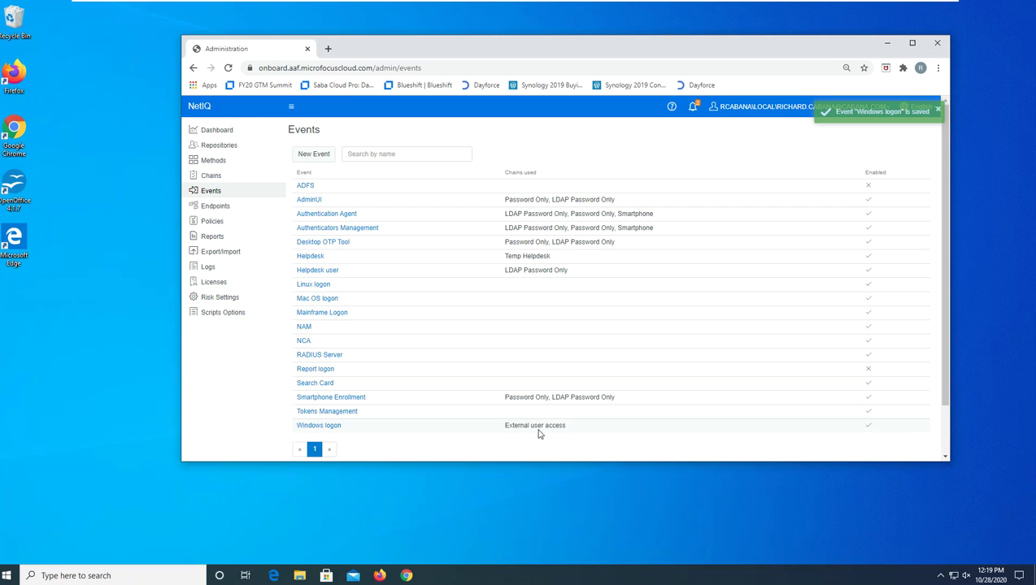
Step: Minimize the admin console and sign the current user out of Windows in the virtual machine
click(888, 43)
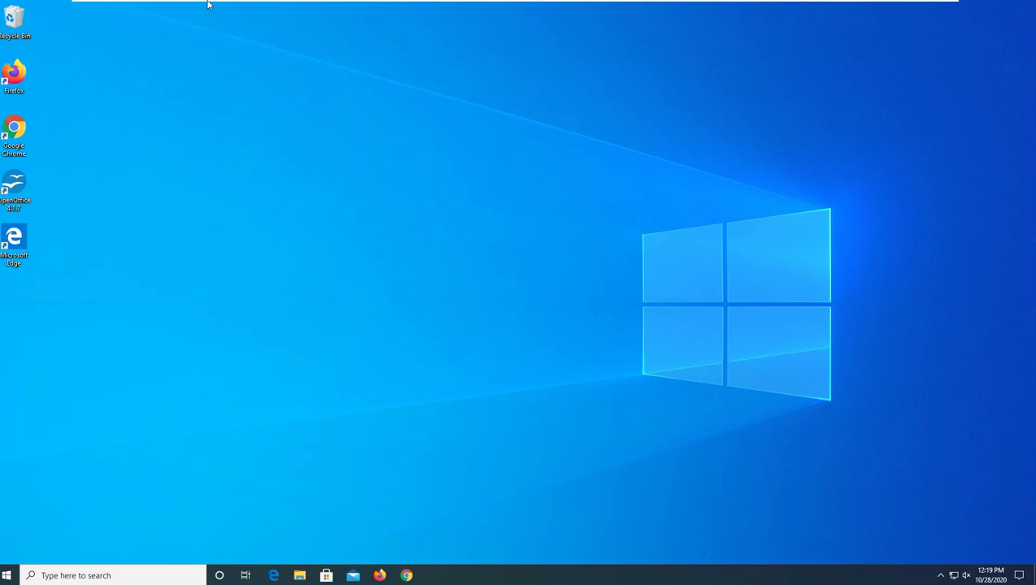
mouse_move(206, 4)
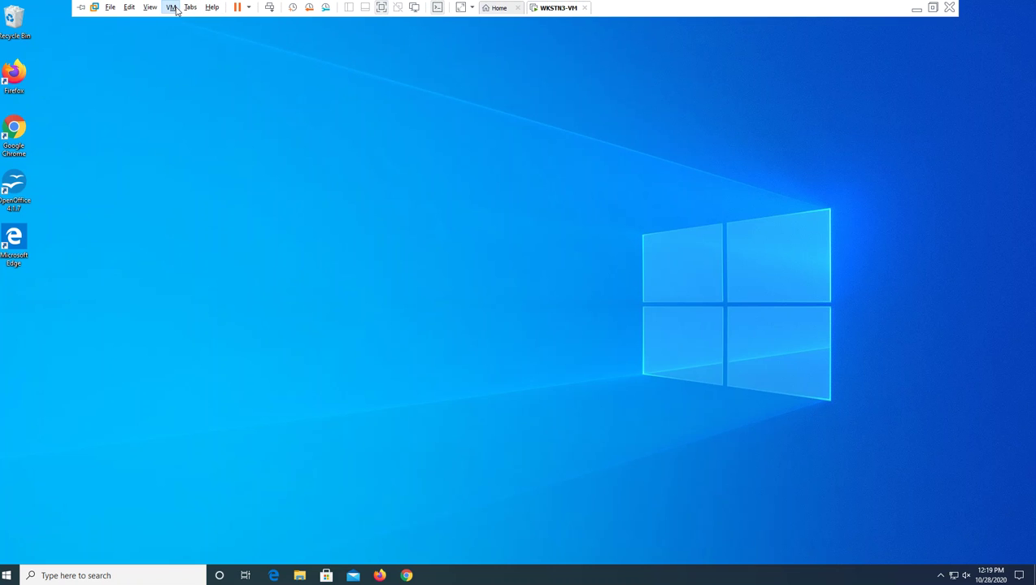
click(171, 8)
click(195, 61)
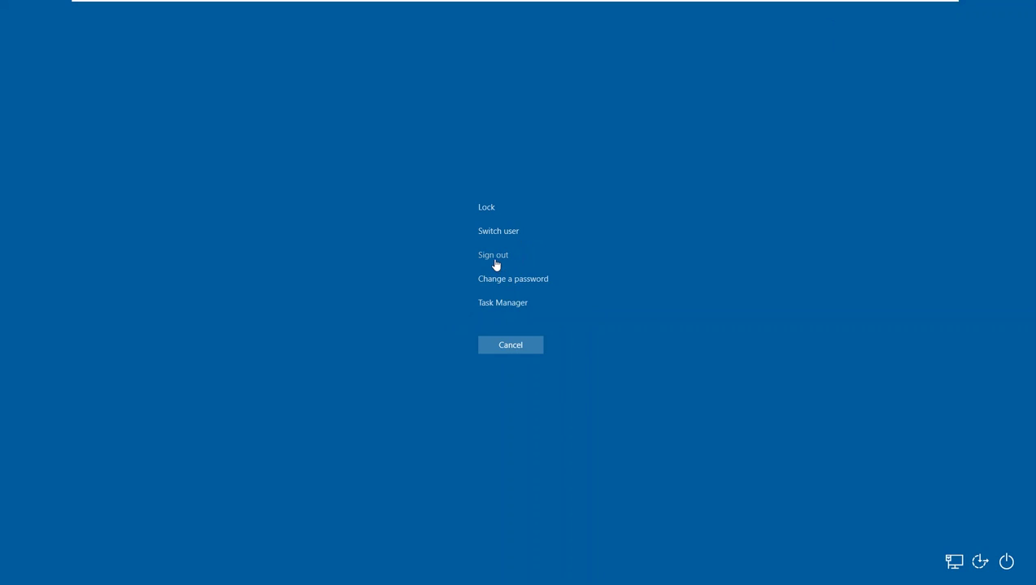
click(494, 256)
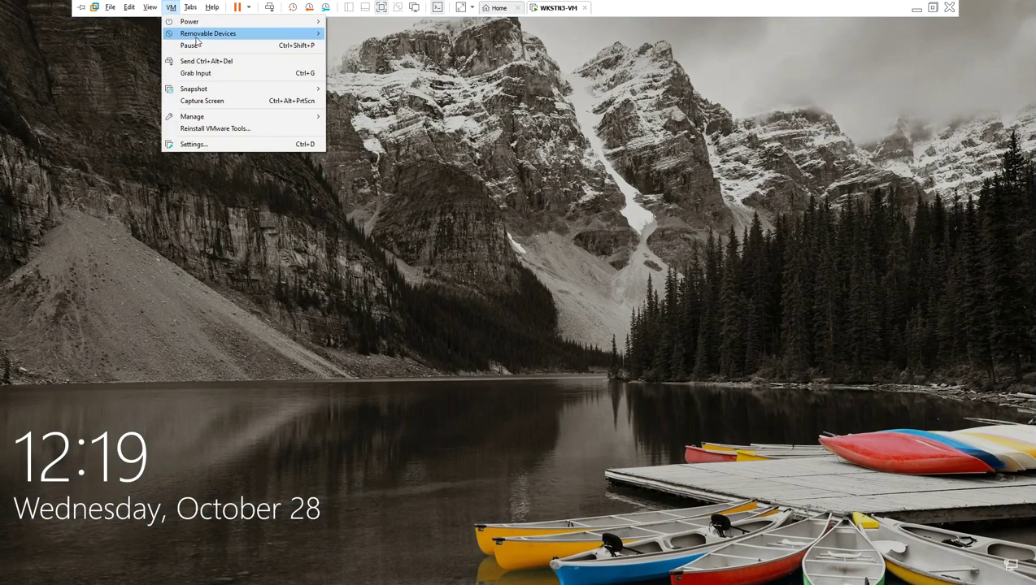
Step: Send Ctrl+Alt+Del to the virtual machine's lock screen and enter the account password for the sign-in
click(207, 62)
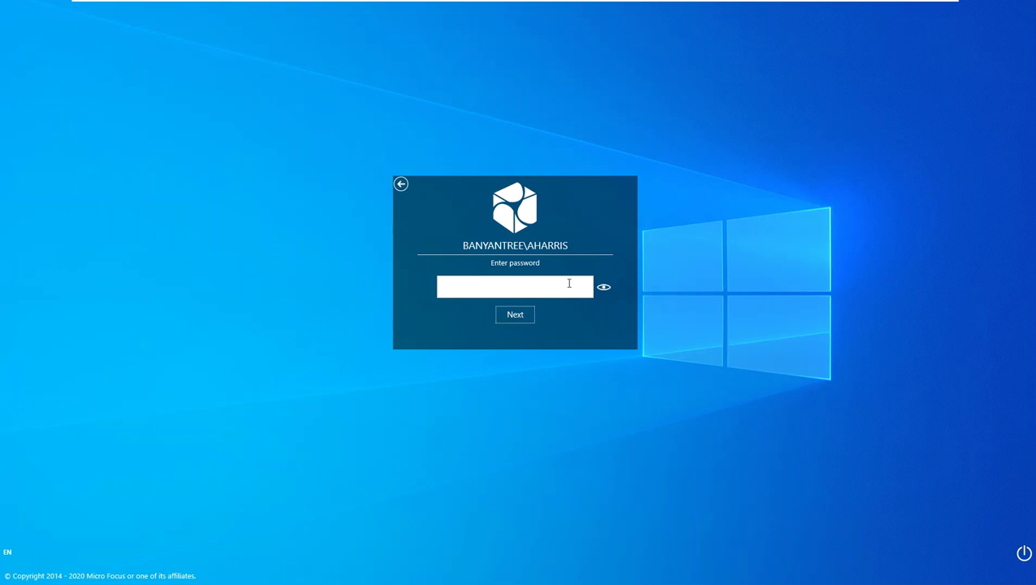
text(••••••••••)
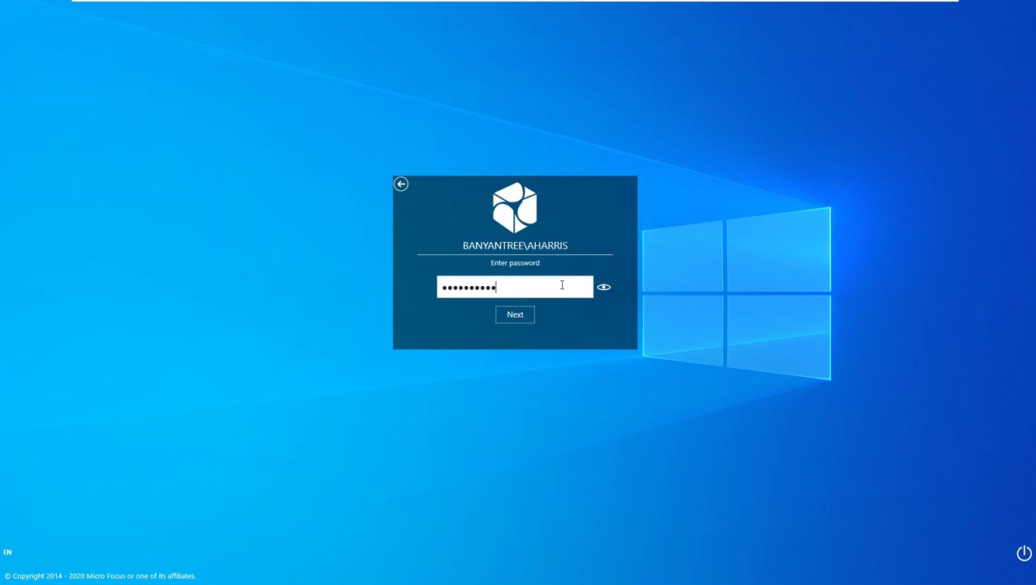